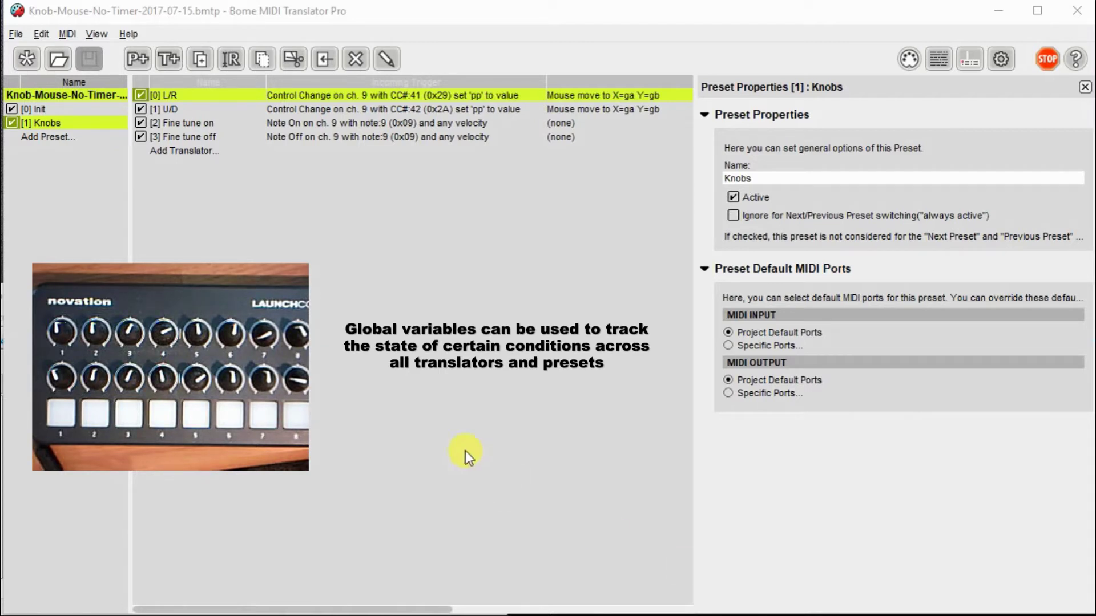
Select the [0] Init preset to list its four translators
click(63, 109)
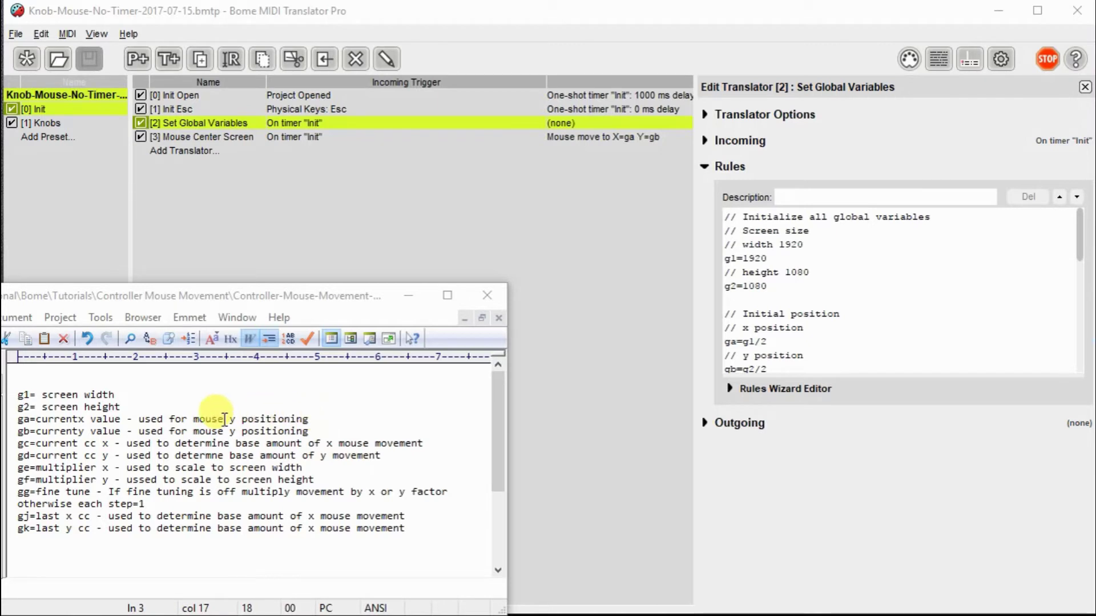
Replace the mistaken 'y' in the ga note with 'x' for mouse x positioning
click(231, 420)
double_click(232, 420)
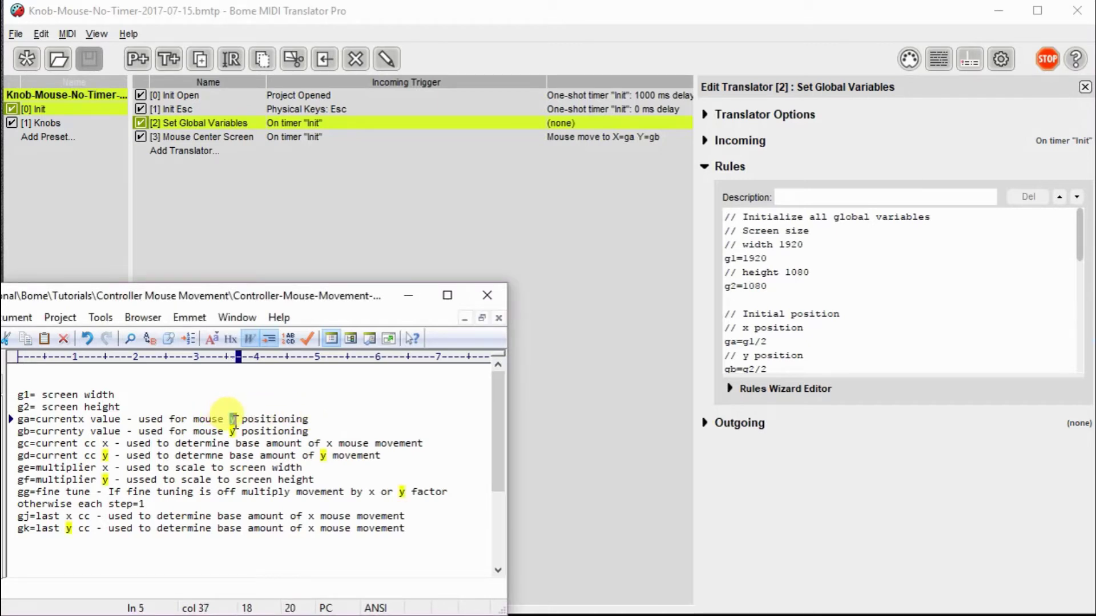
text(x)
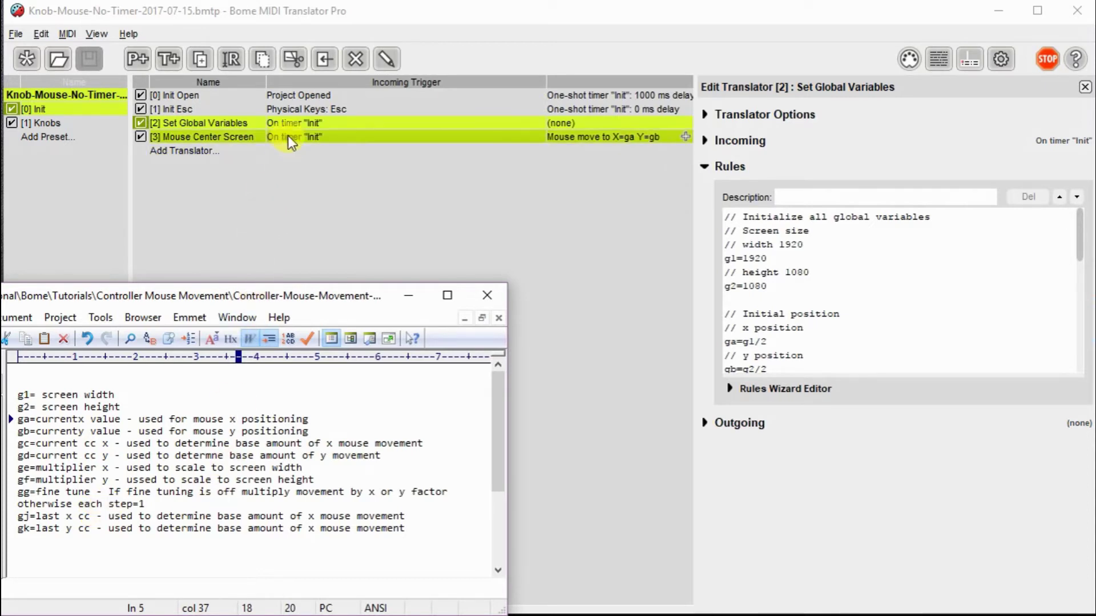
Bring the Set Global Variables rules forward and mark the g2=1080 screen-height line with an arrow
click(828, 243)
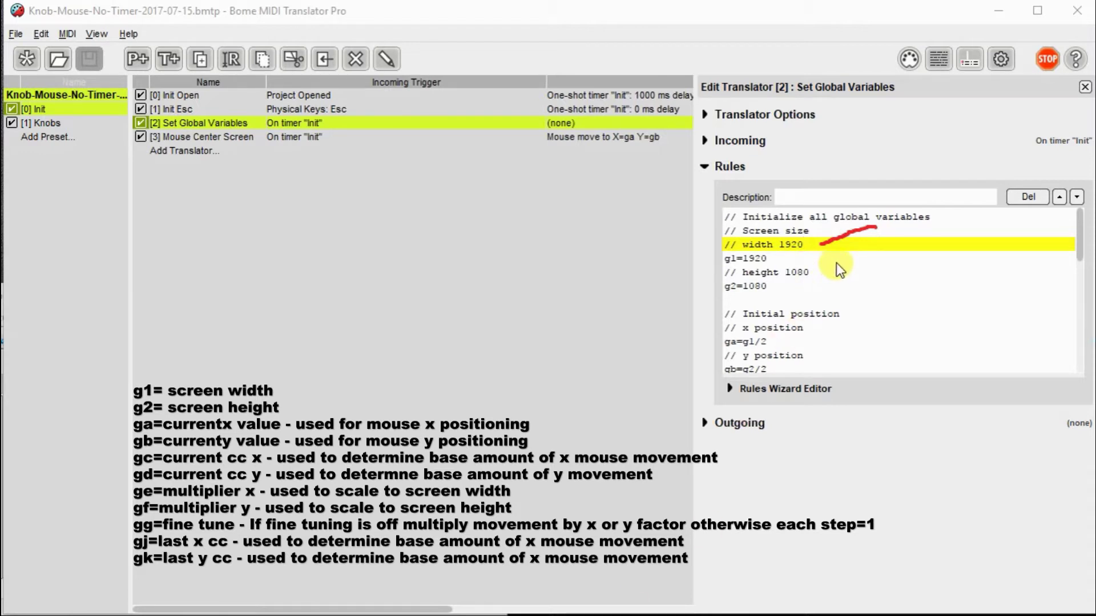
drag(837, 263, 777, 289)
key(Escape)
click(898, 336)
click(927, 342)
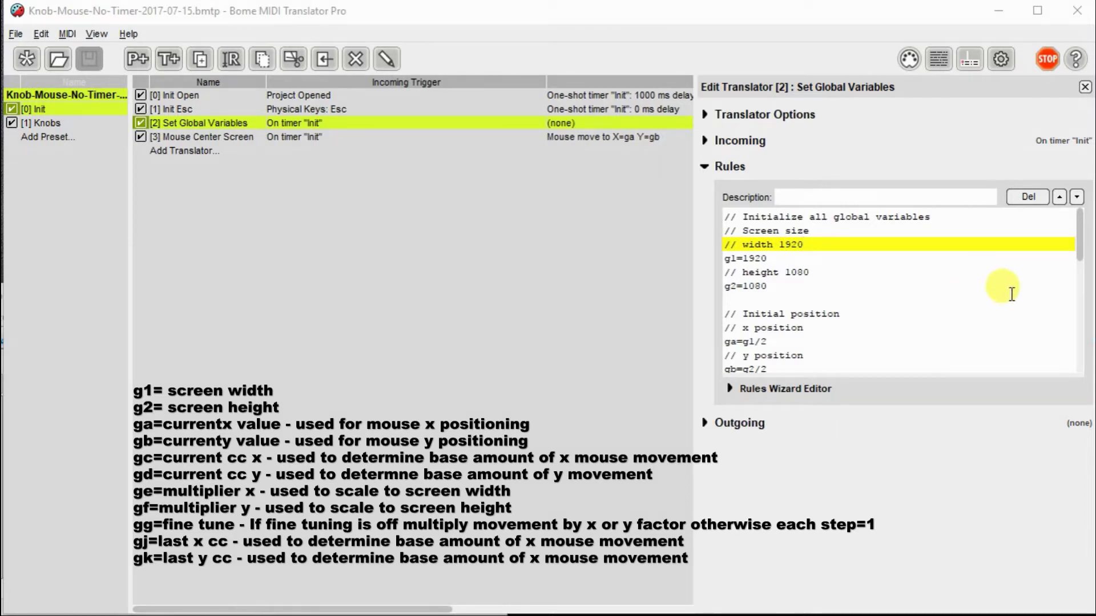
drag(1078, 236, 798, 264)
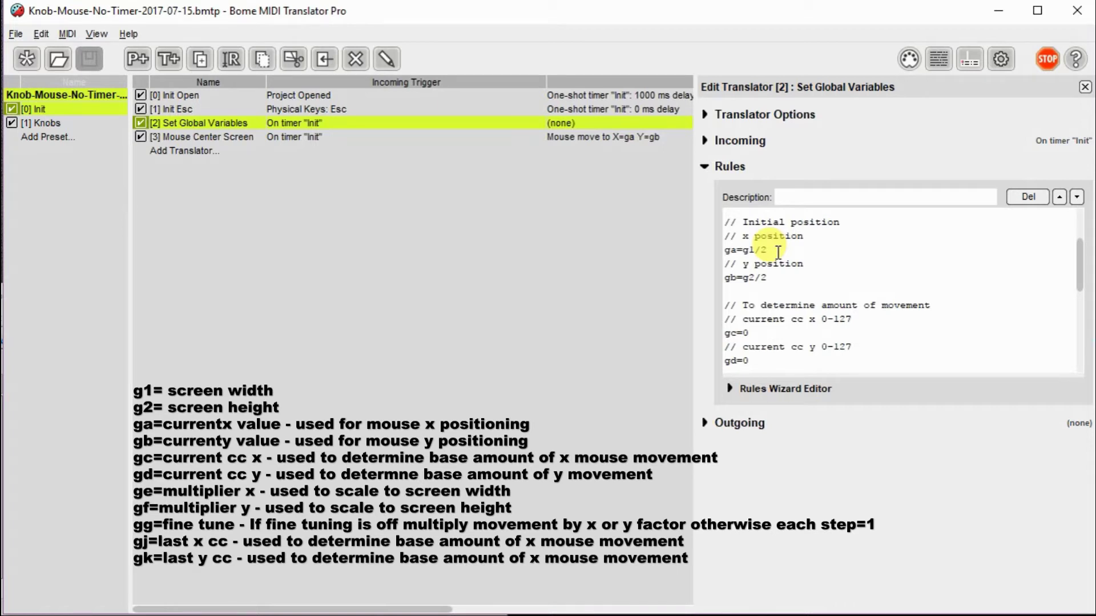
click(778, 251)
click(775, 277)
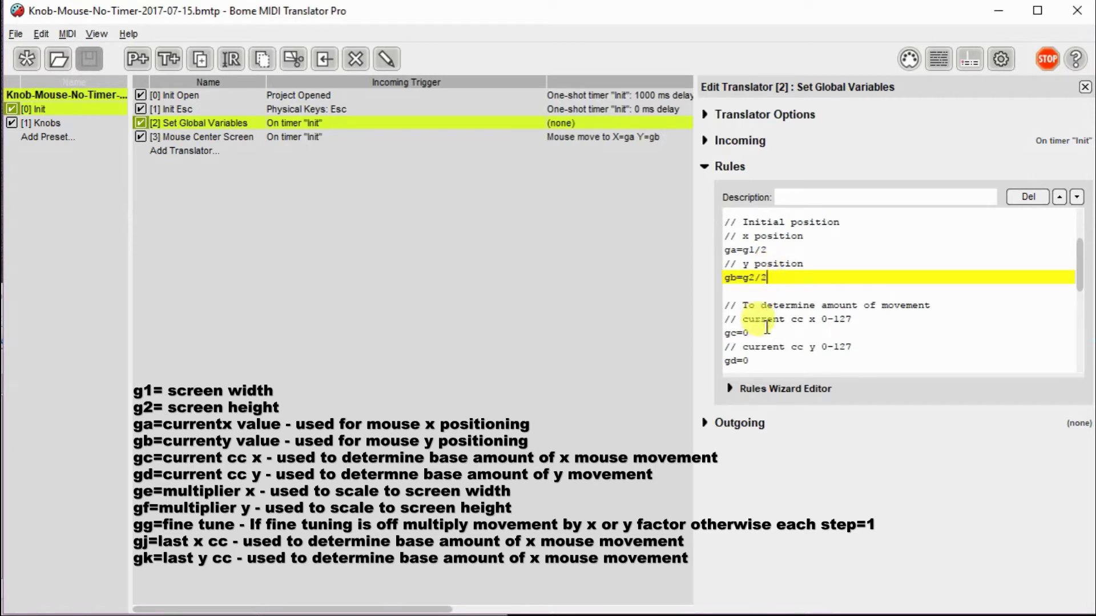
scroll(885, 330, down, 1)
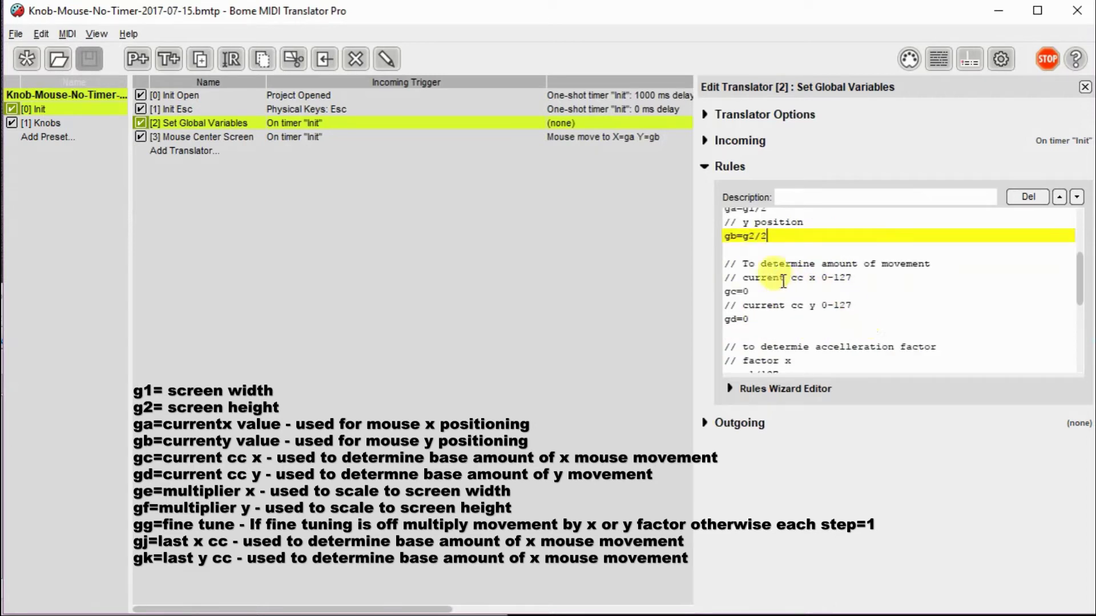
scroll(811, 281, down, 1)
scroll(783, 281, down, 1)
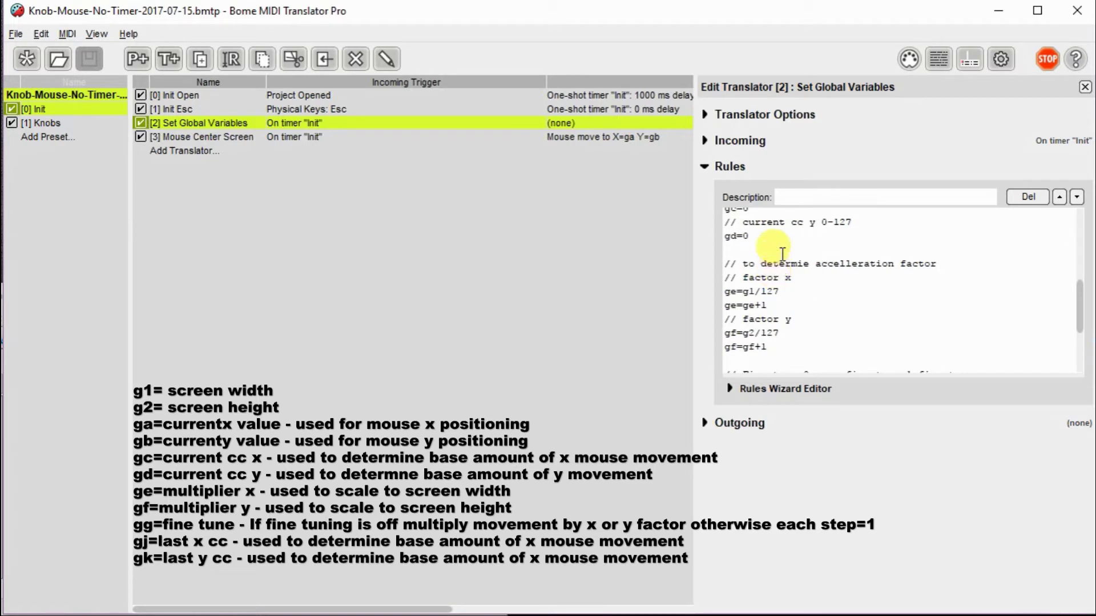
scroll(781, 240, up, 1)
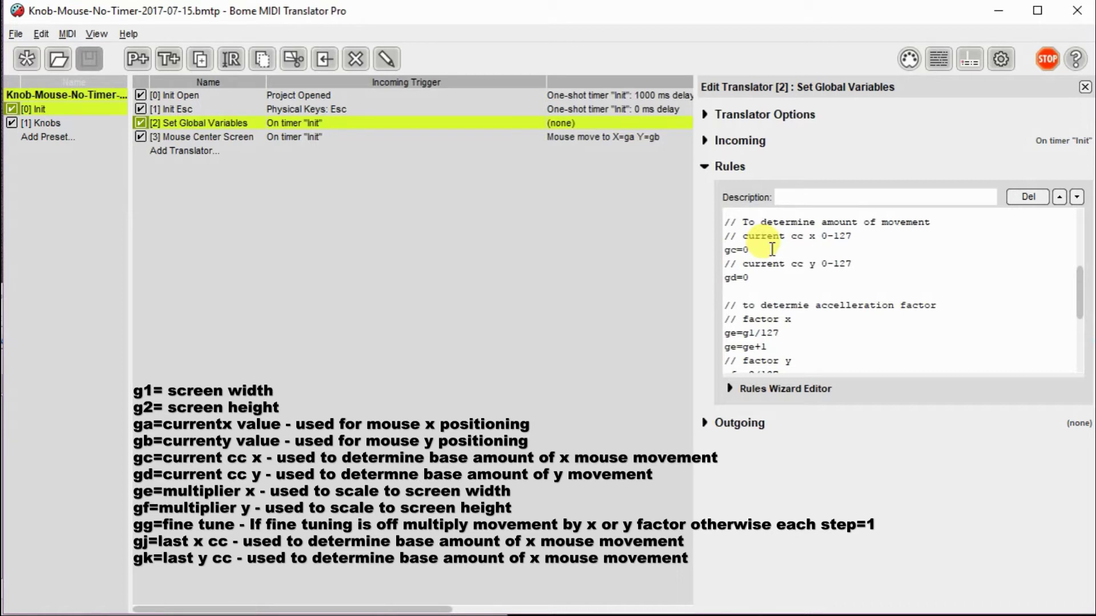
scroll(776, 266, down, 1)
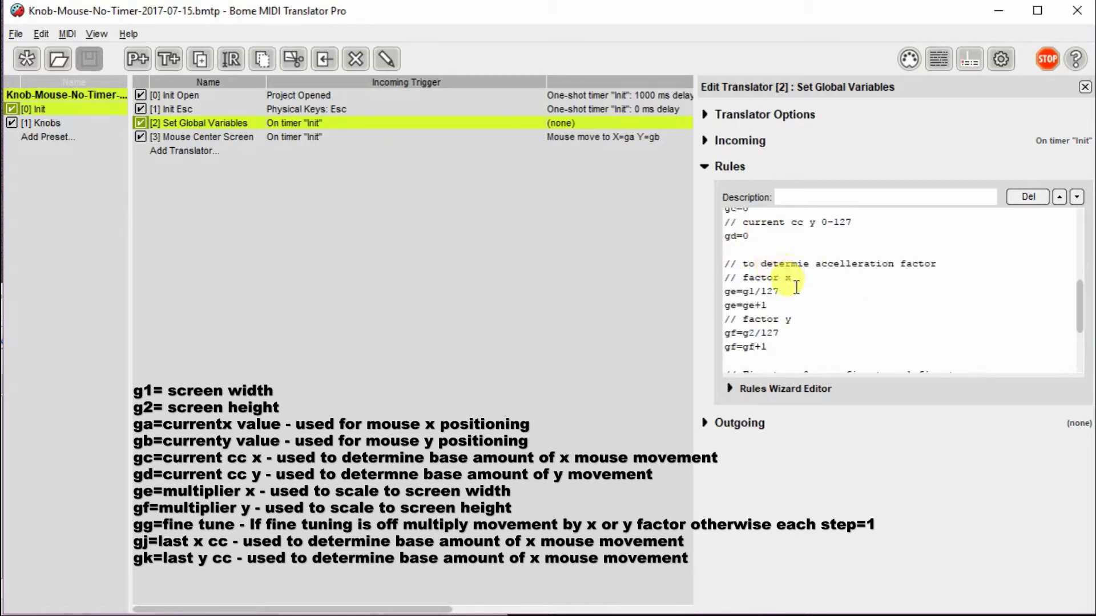
scroll(792, 290, down, 1)
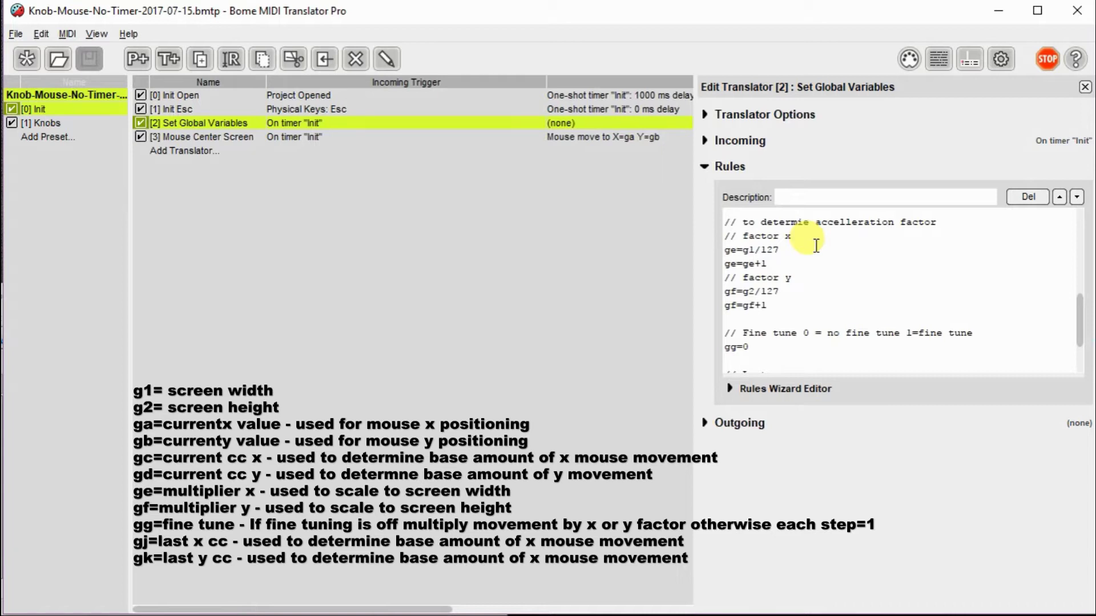
scroll(786, 285, up, 2)
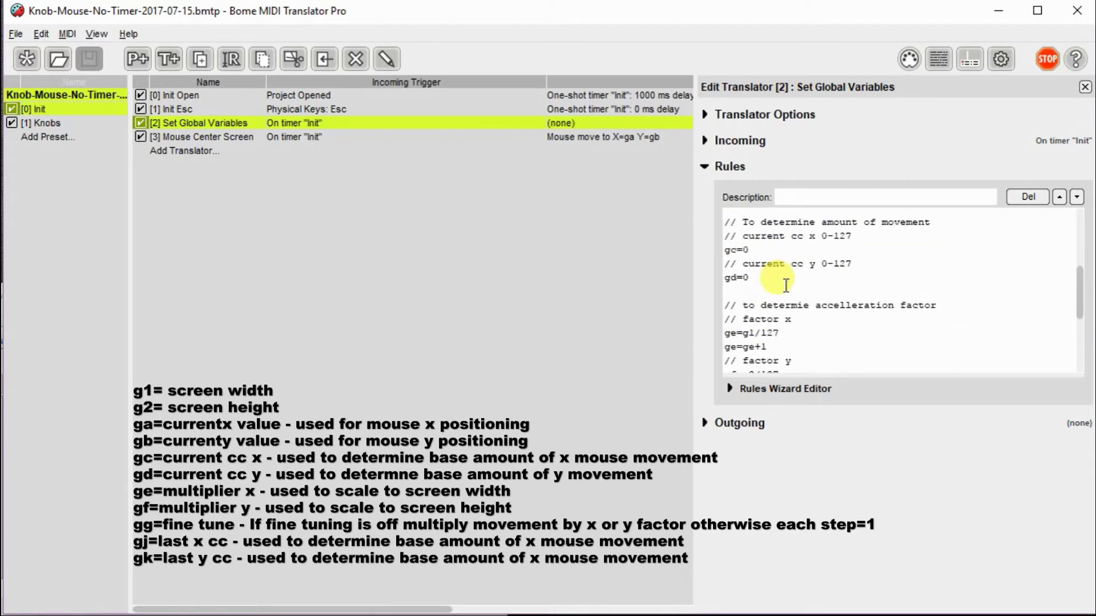
scroll(786, 285, up, 4)
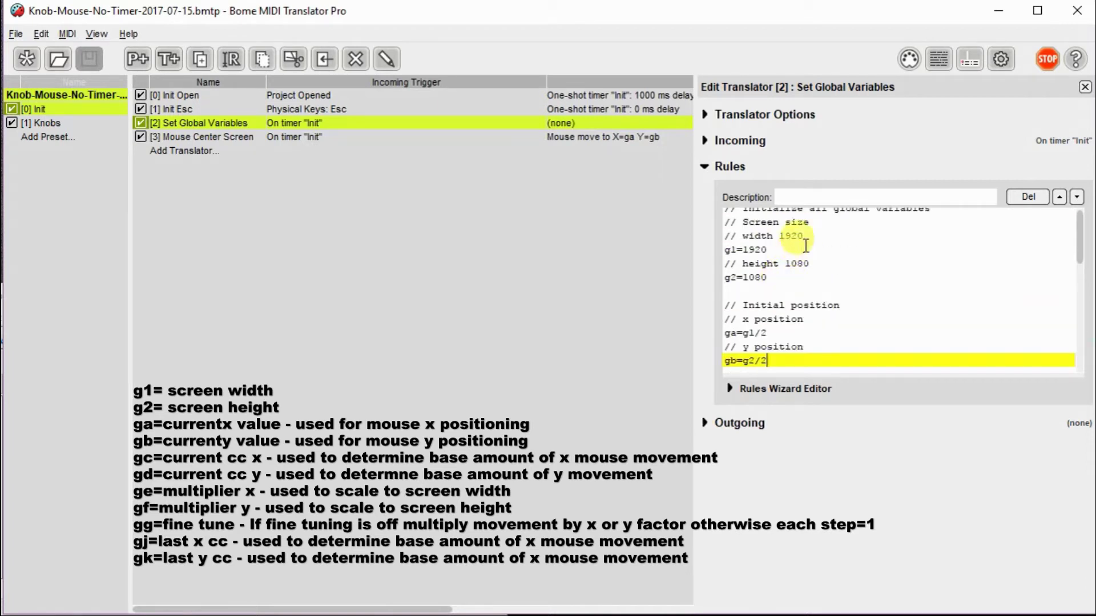
scroll(806, 245, down, 3)
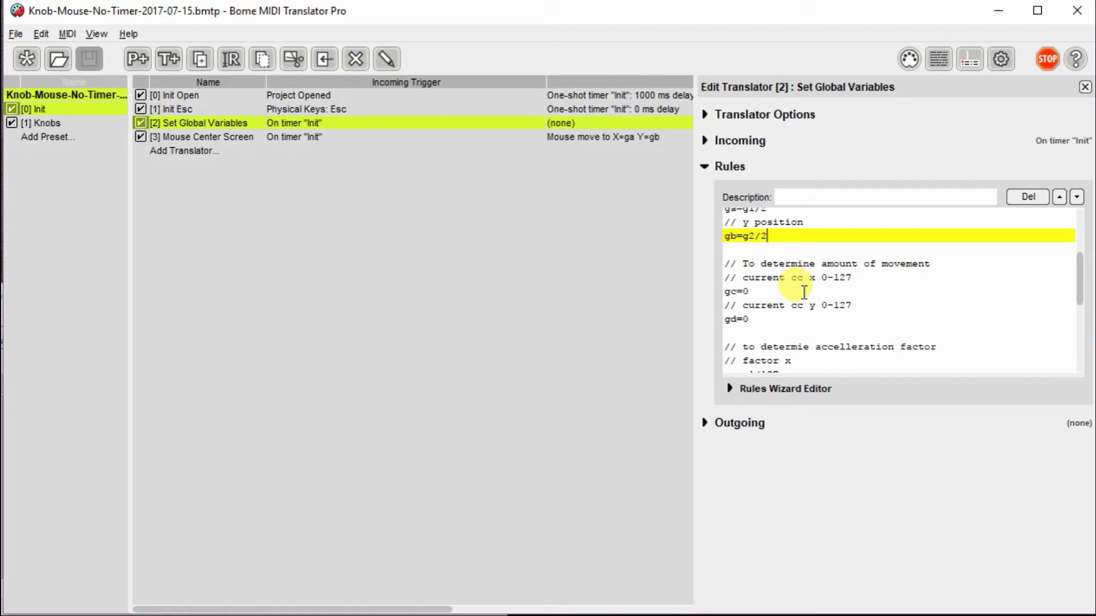
scroll(804, 292, down, 3)
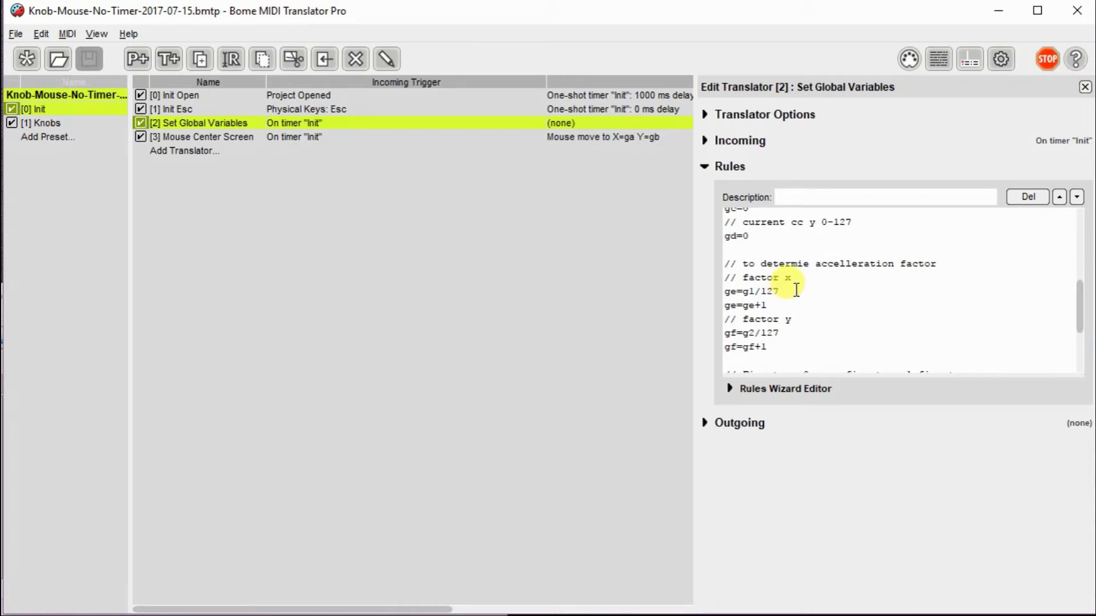
scroll(794, 291, down, 2)
scroll(795, 290, up, 1)
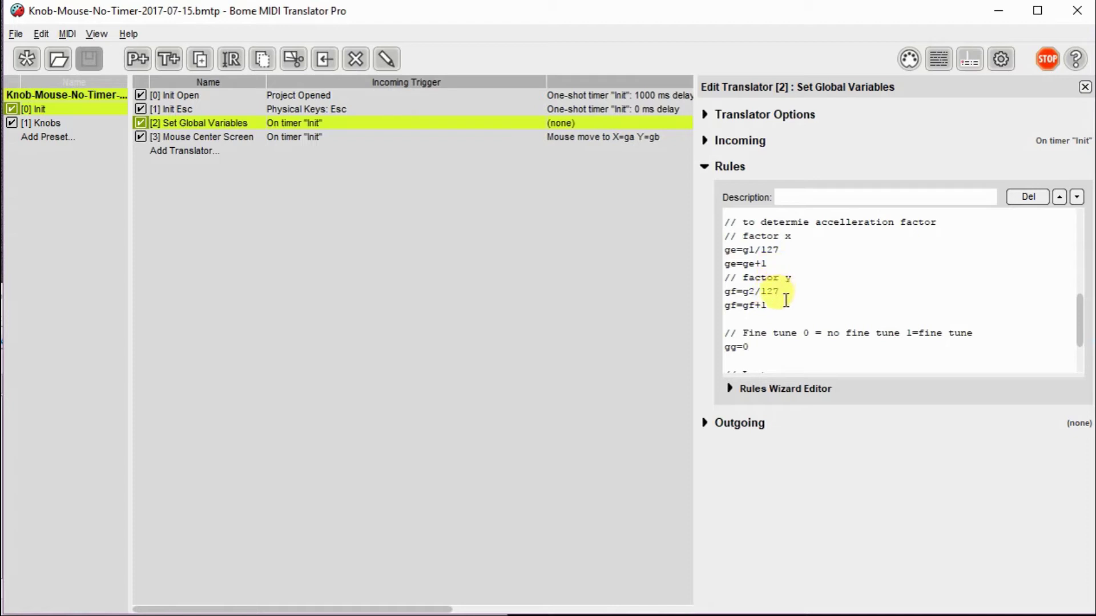
scroll(786, 301, down, 1)
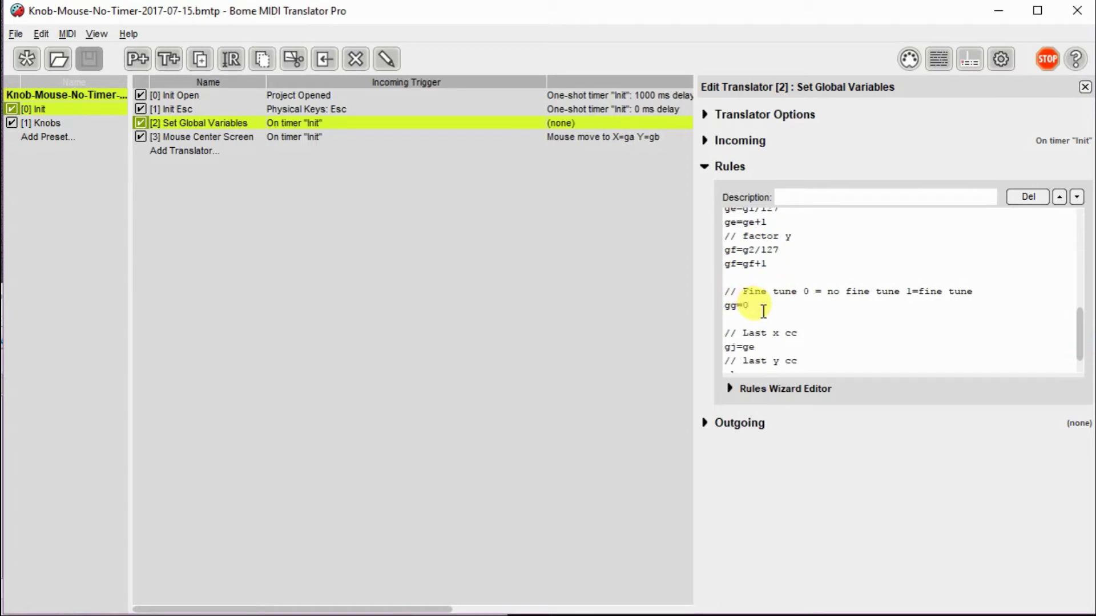
click(763, 310)
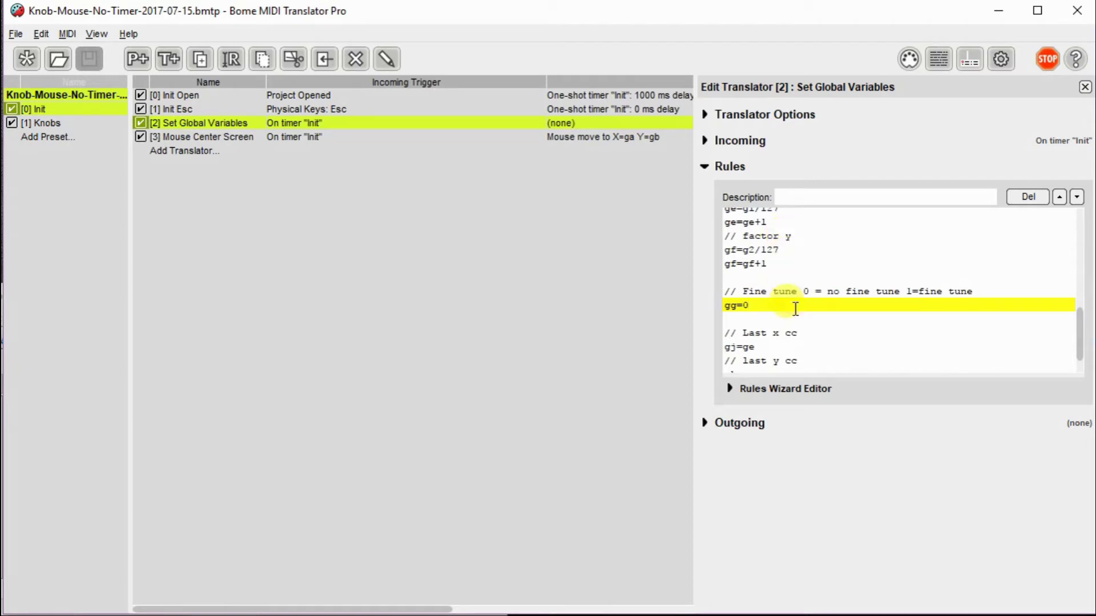
scroll(790, 308, down, 1)
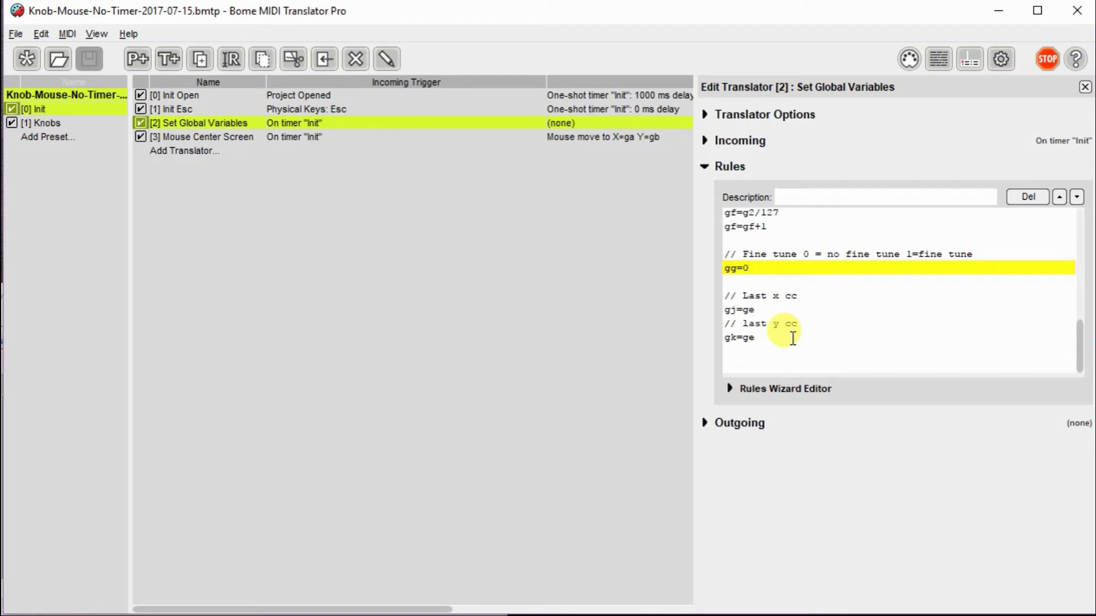
scroll(832, 319, up, 5)
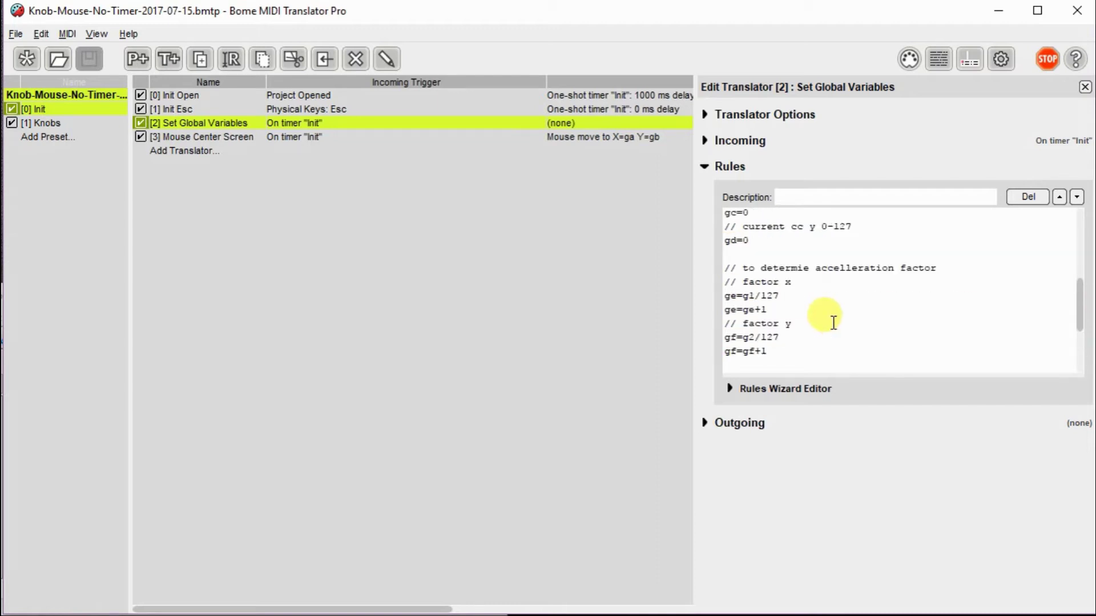
scroll(834, 322, up, 1)
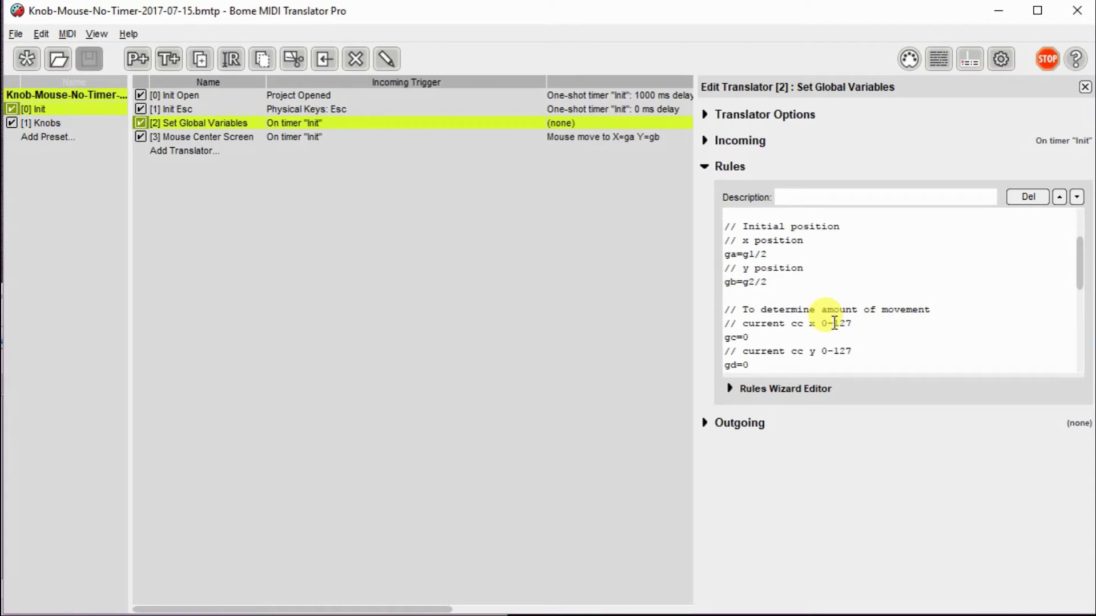
scroll(833, 323, up, 2)
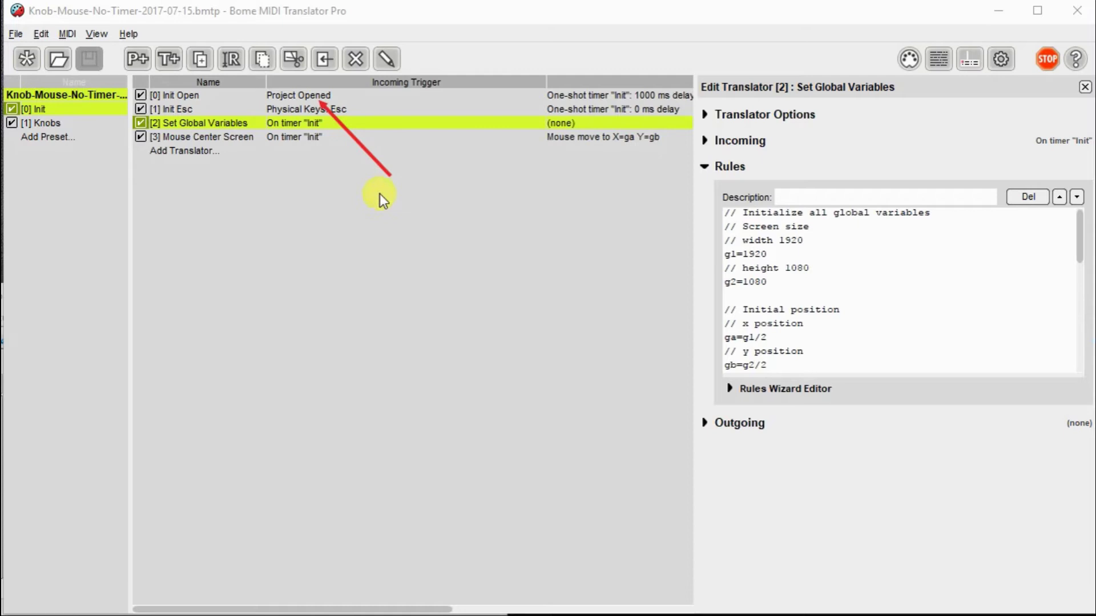
Mark the Project Opened trigger, then select the [3] Mouse Center Screen translator
drag(371, 188, 302, 111)
key(Down)
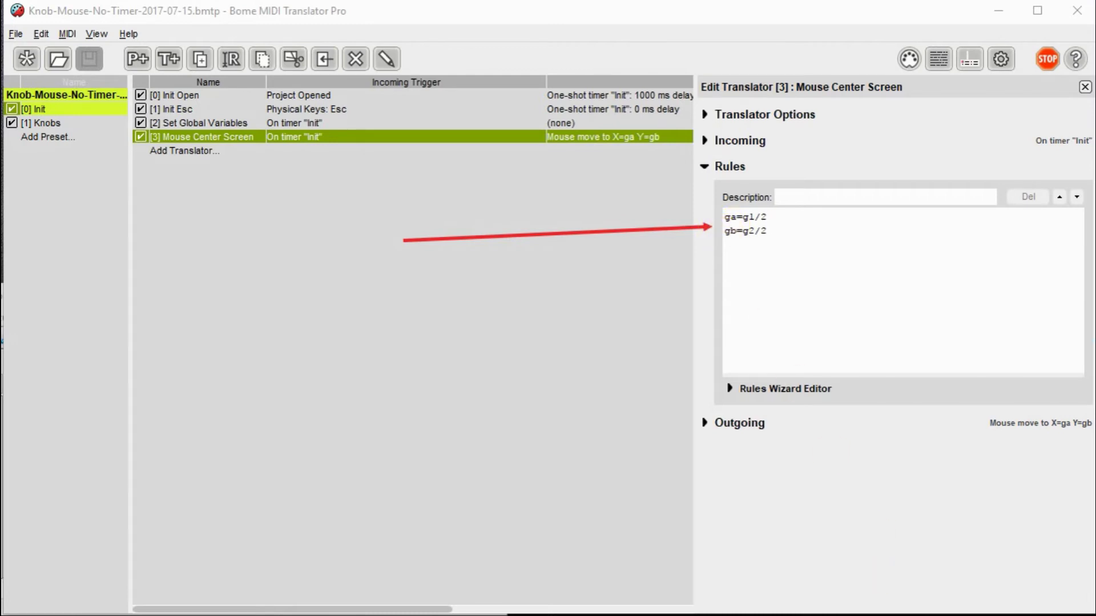
Select the [1] Knobs preset to list its L/R, U/D and fine tune translators
click(40, 123)
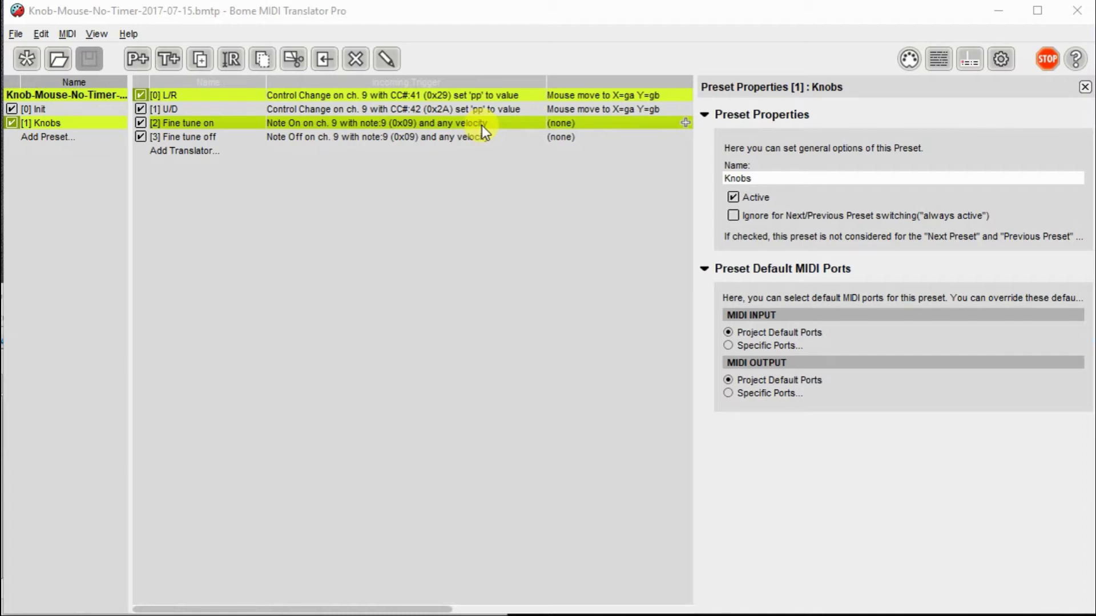
click(482, 136)
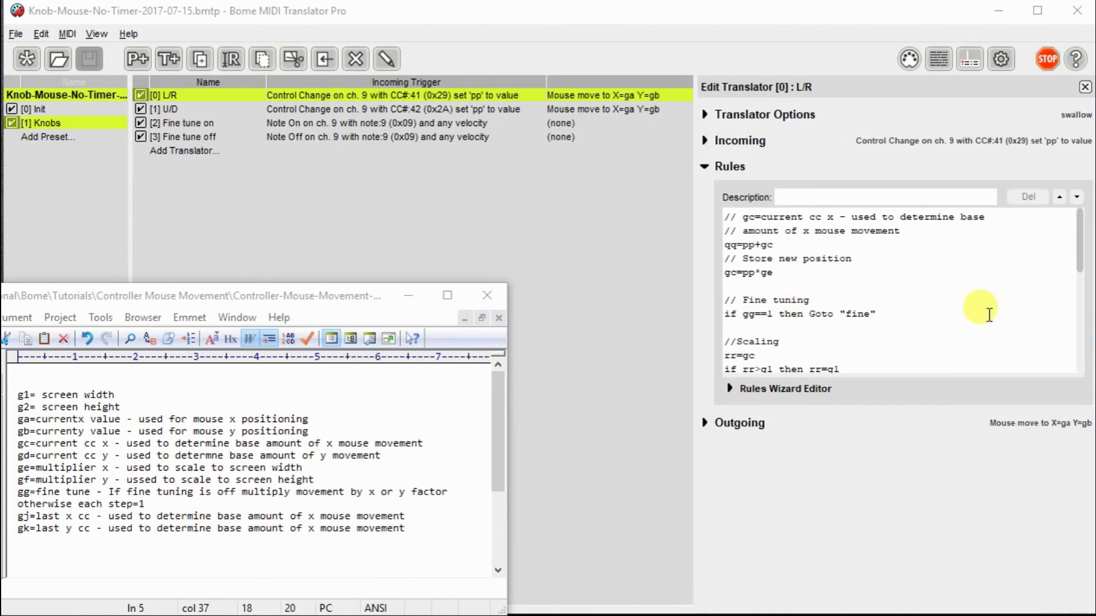
Scroll through the L/R rules showing rr=gc scaling, the g1 cap and rr<=1 reset
scroll(986, 310, down, 1)
scroll(989, 315, down, 5)
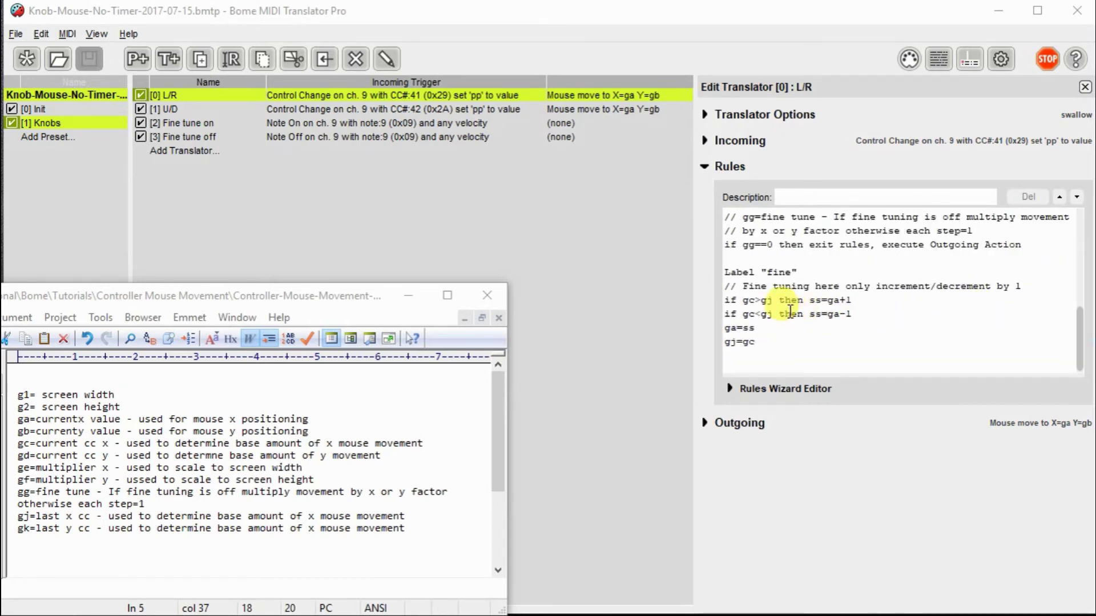
scroll(816, 326, up, 2)
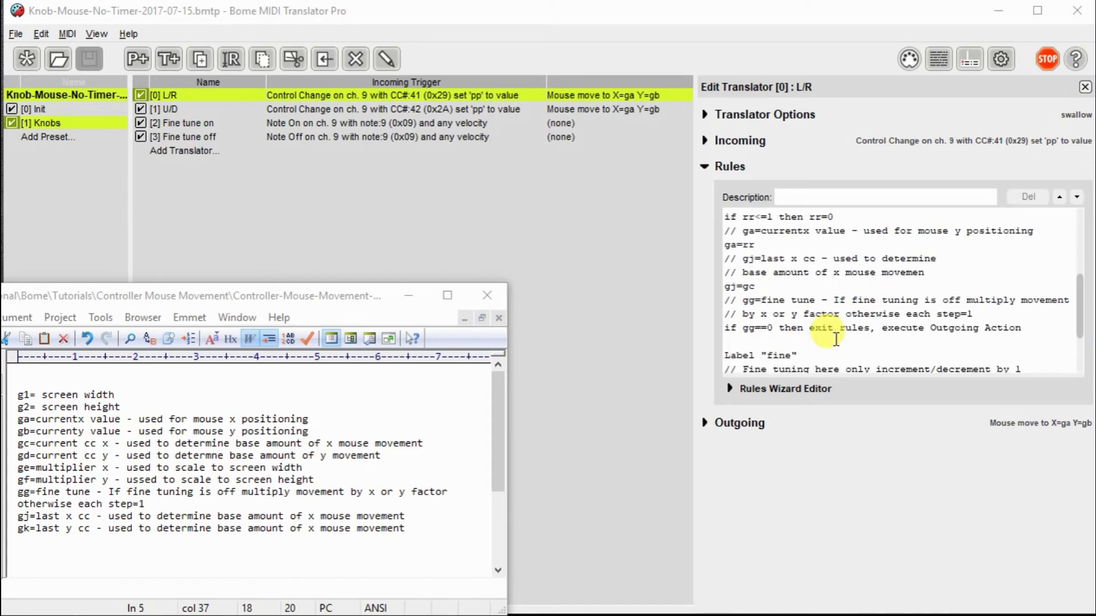
scroll(837, 340, up, 2)
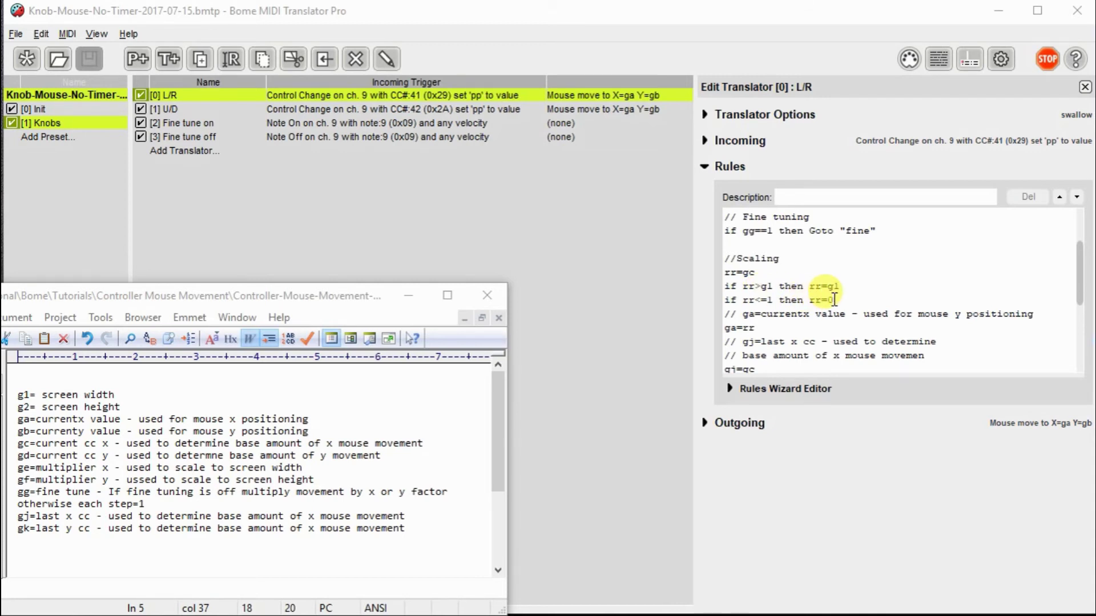
scroll(834, 299, down, 1)
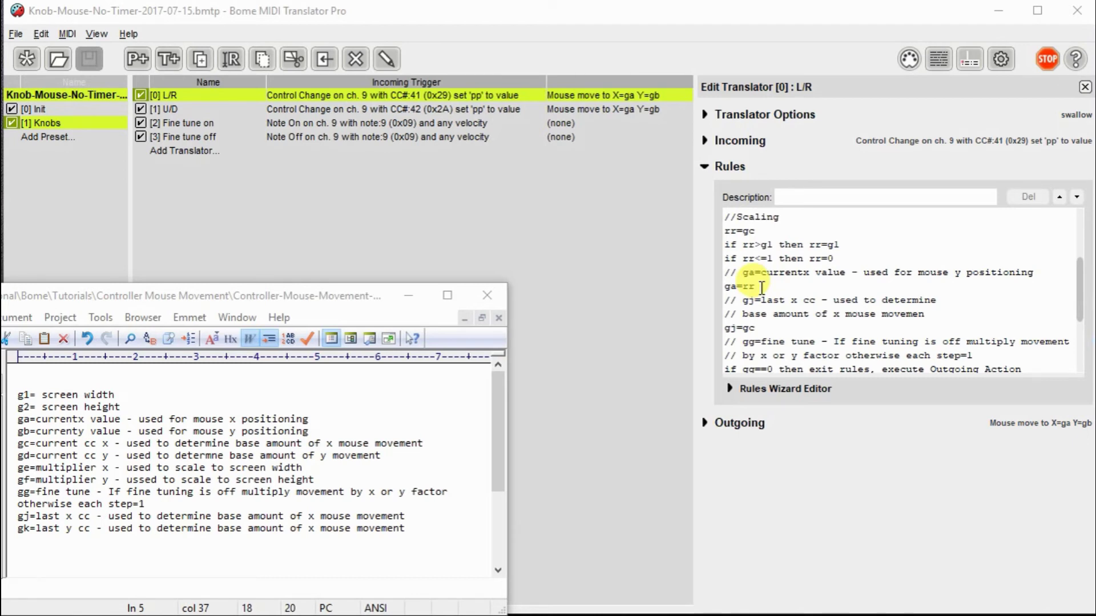
scroll(761, 287, down, 1)
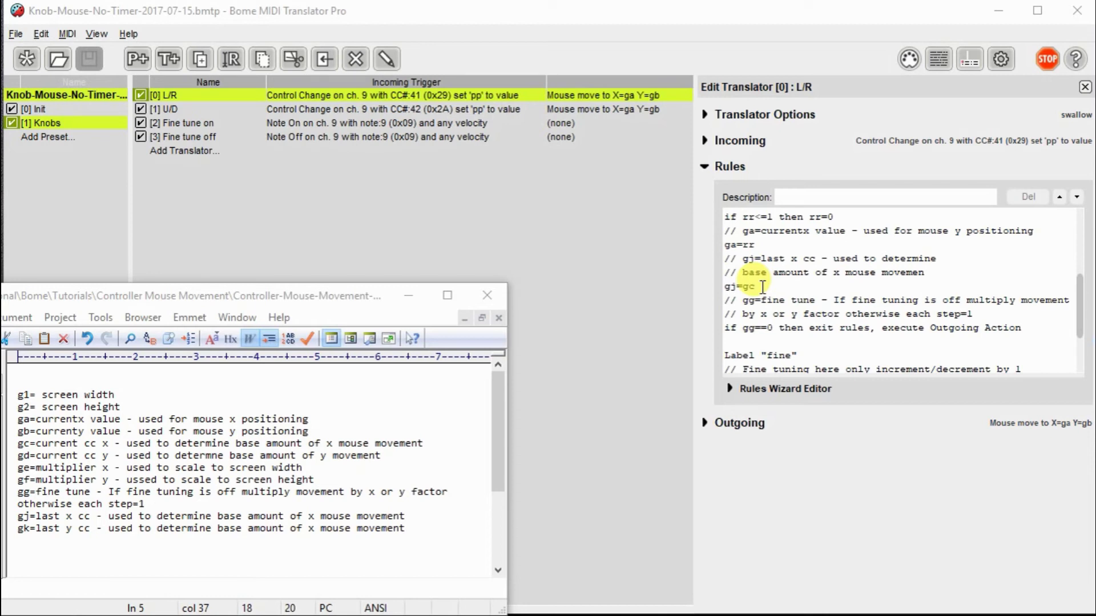
scroll(763, 287, down, 2)
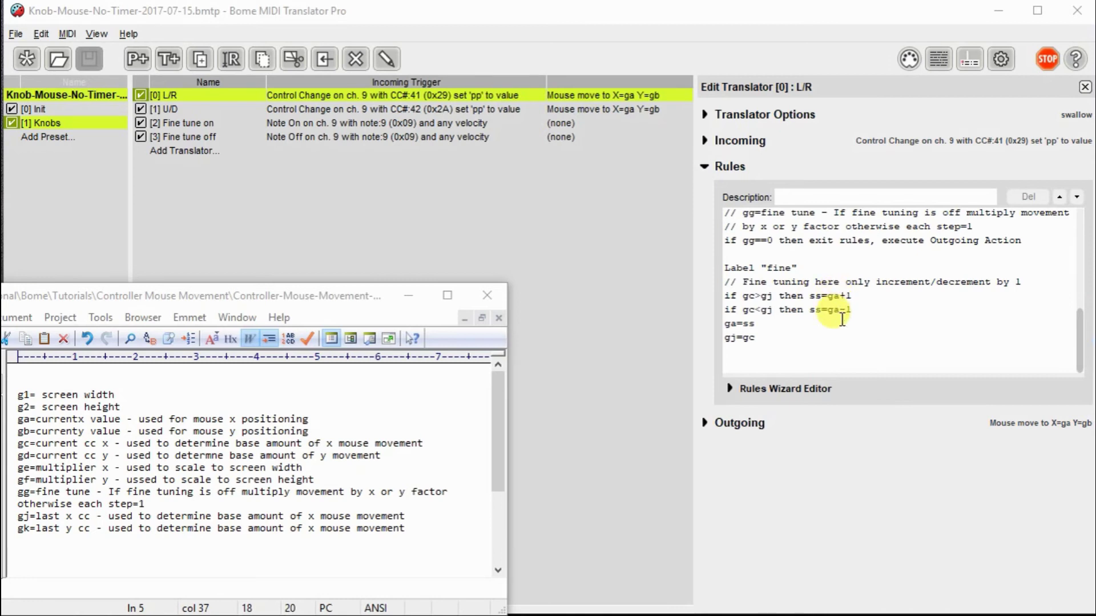
In the U/D rules, correct 'righ=up' to 'right=up' and highlight the pp=127-pp line
click(361, 113)
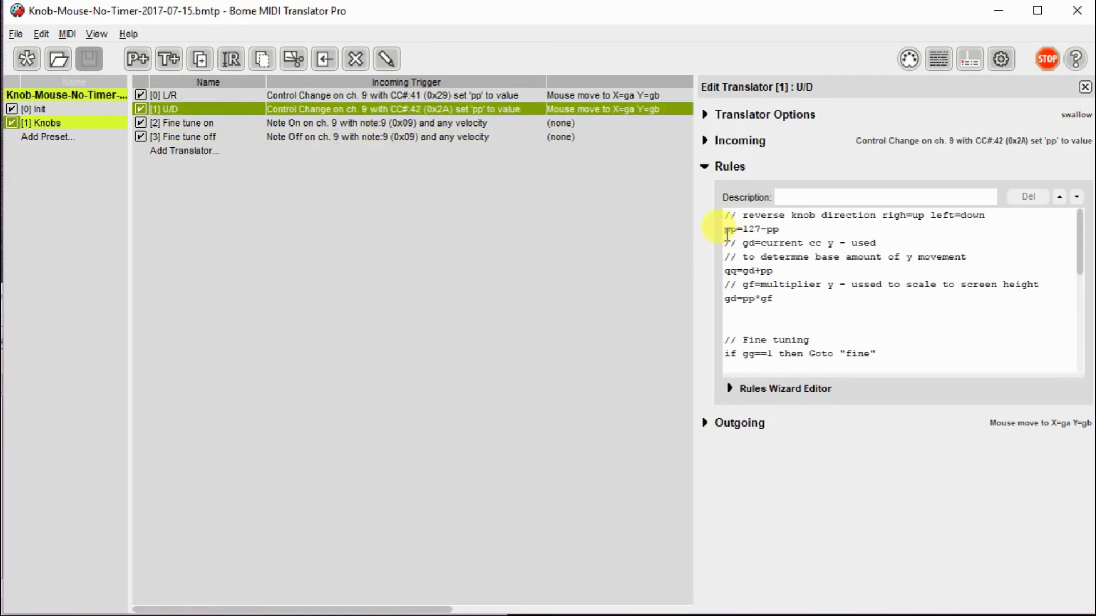
click(904, 213)
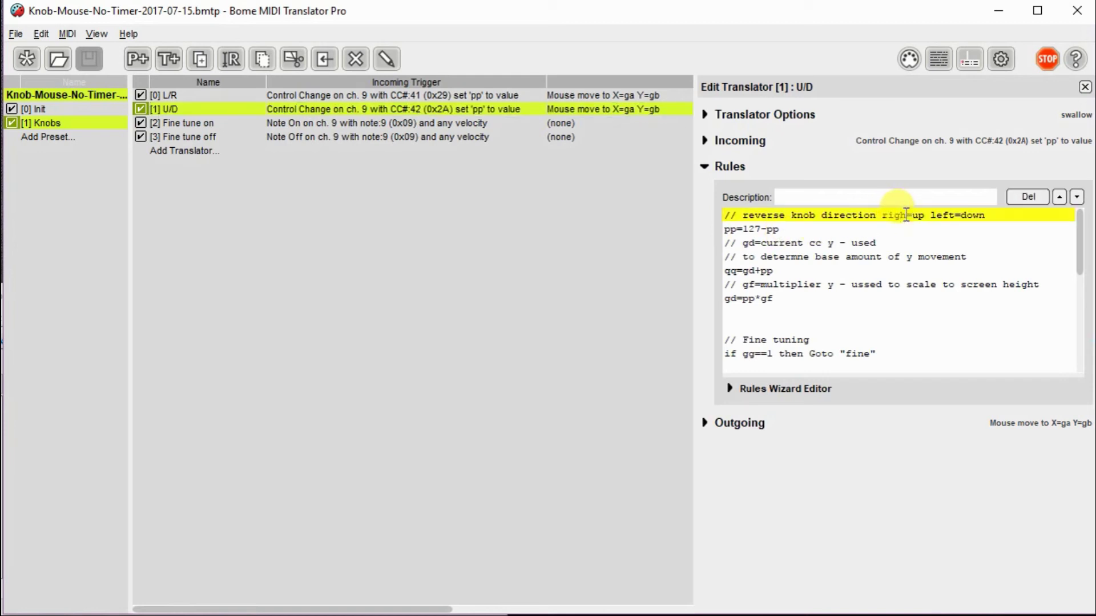
text(t)
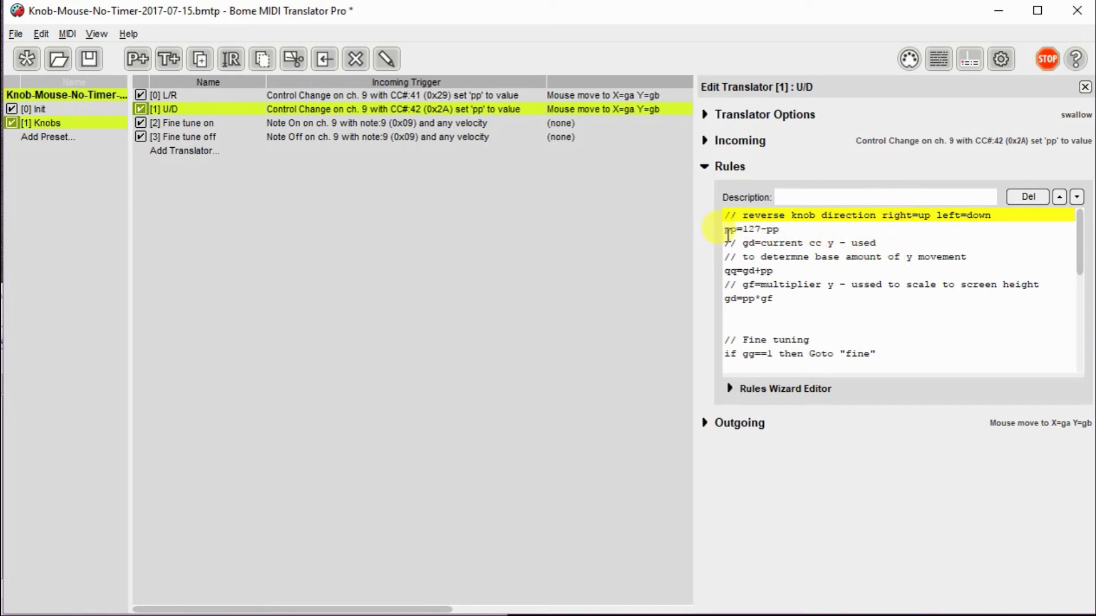
drag(728, 231, 778, 231)
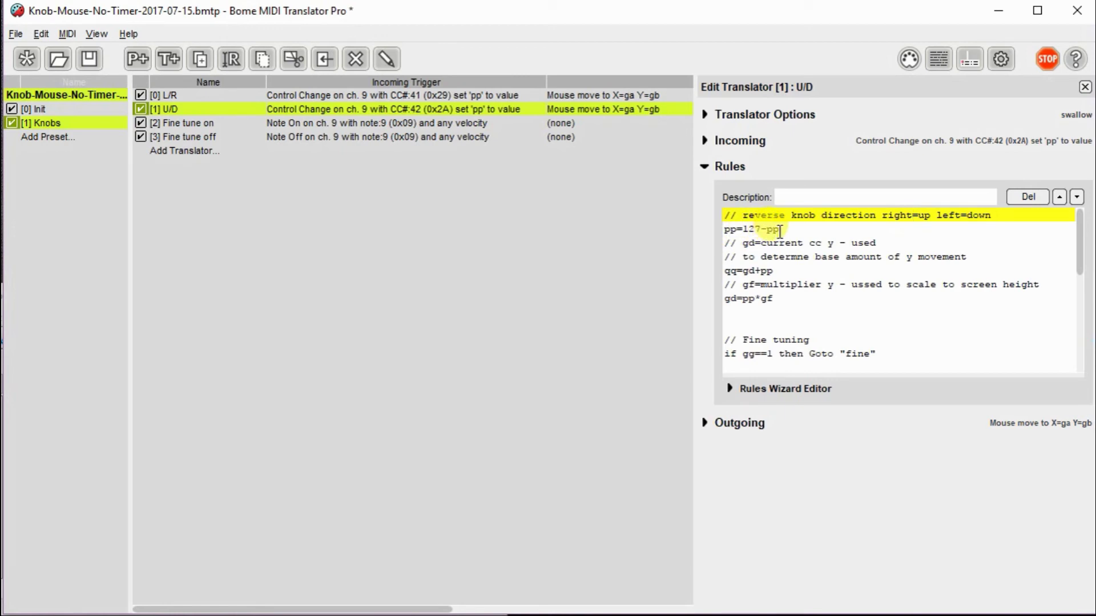
click(307, 113)
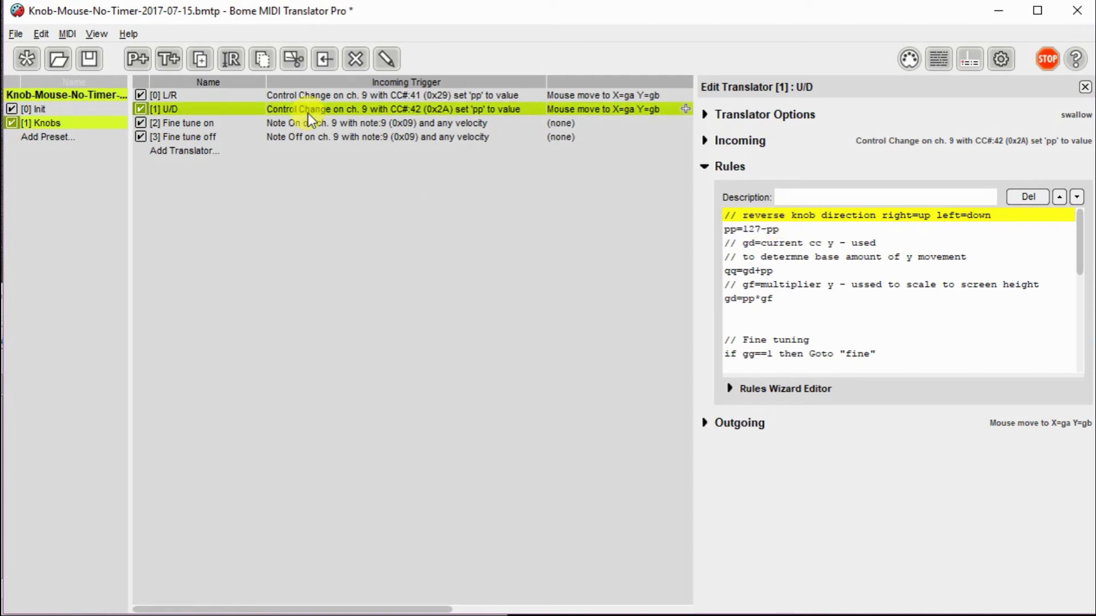
click(307, 118)
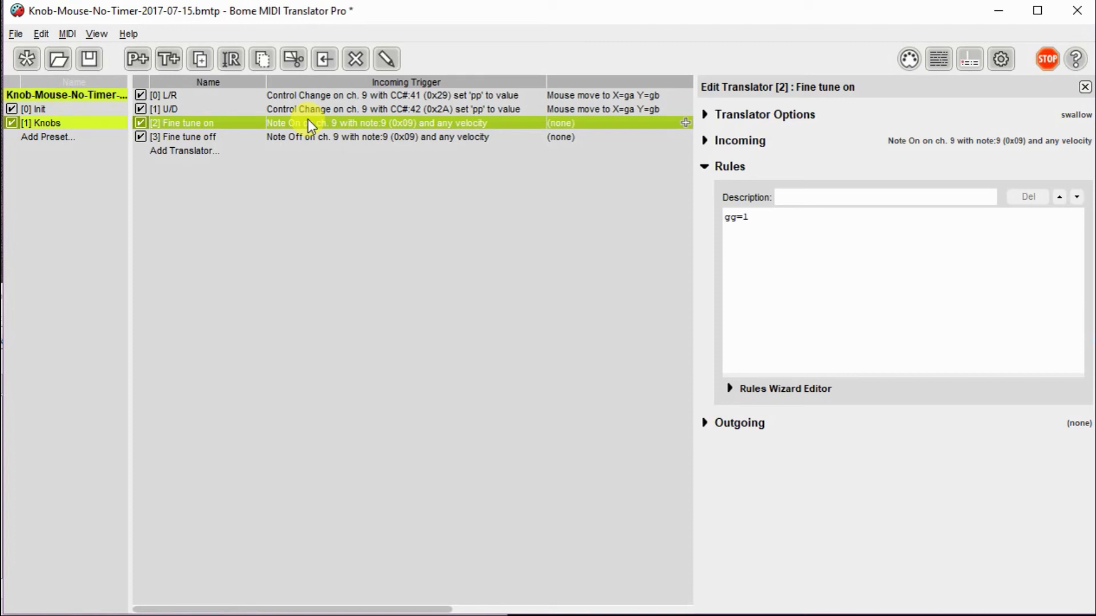
key(alt+Tab)
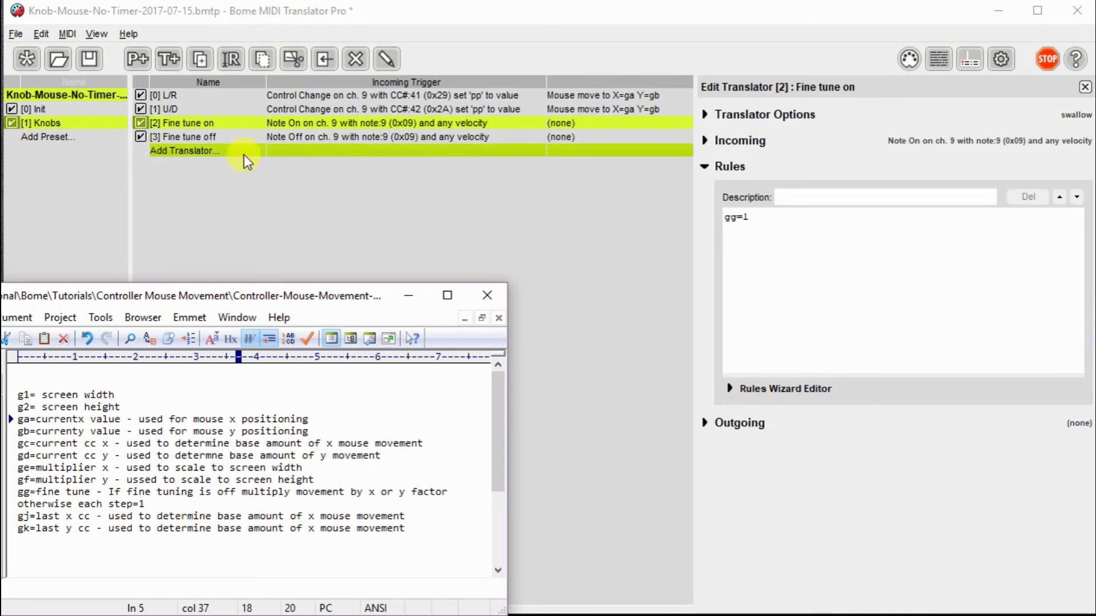
click(270, 137)
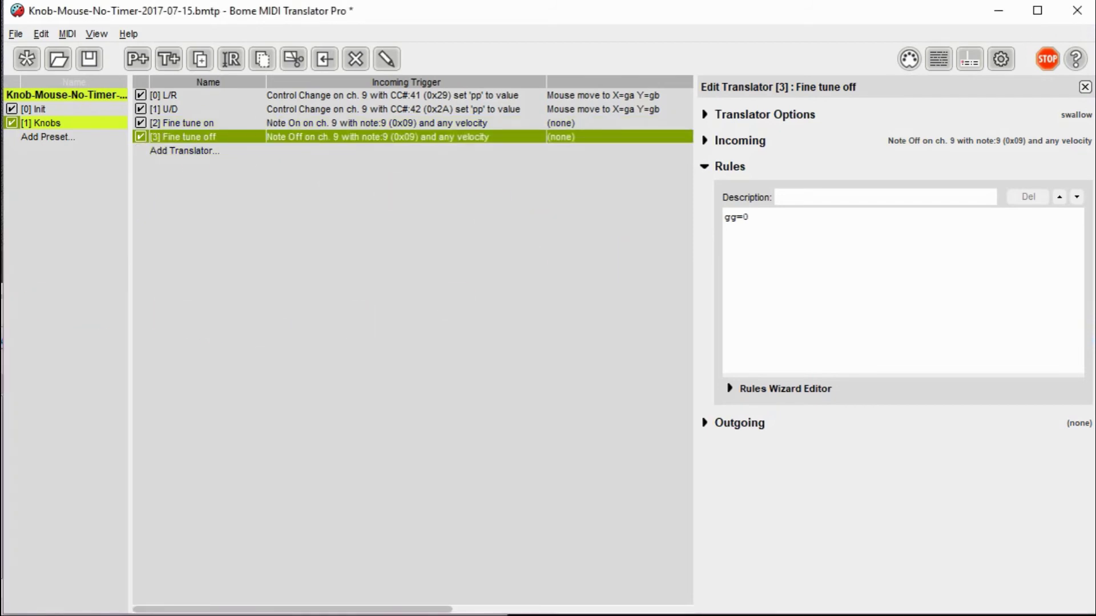
key(alt+Tab)
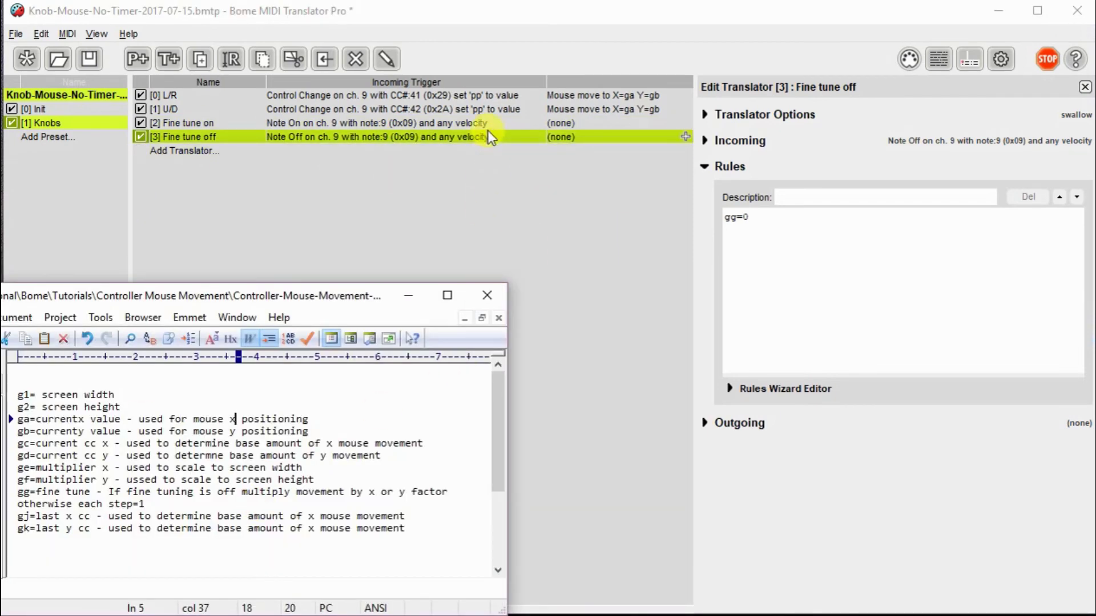
Reselect the L/R translator and scroll its rules to the gg==0 exit to the mouse move
click(489, 106)
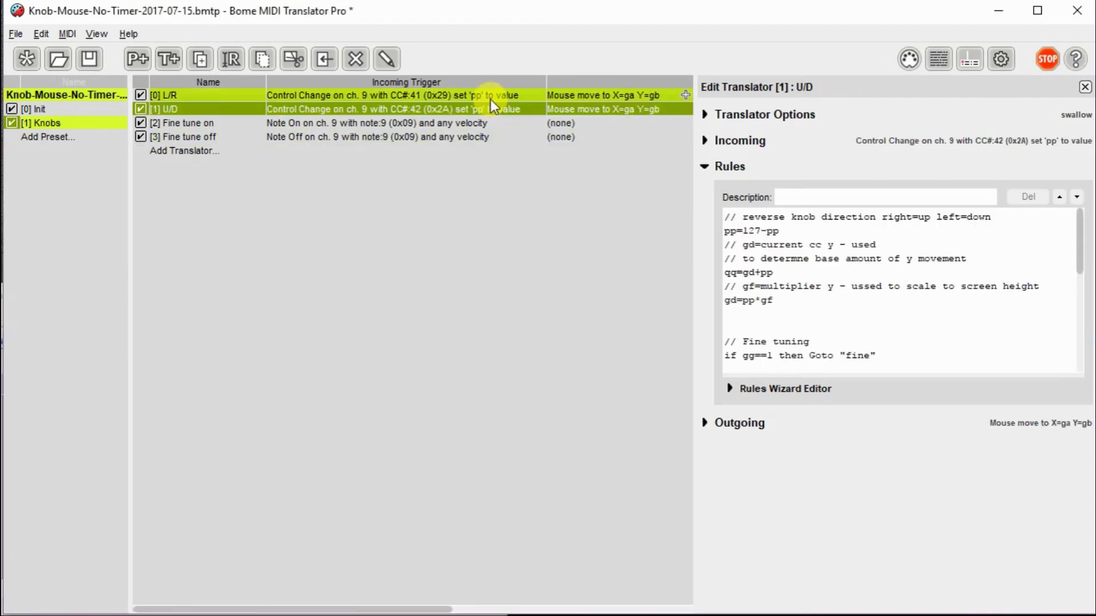
click(491, 95)
scroll(795, 246, down, 1)
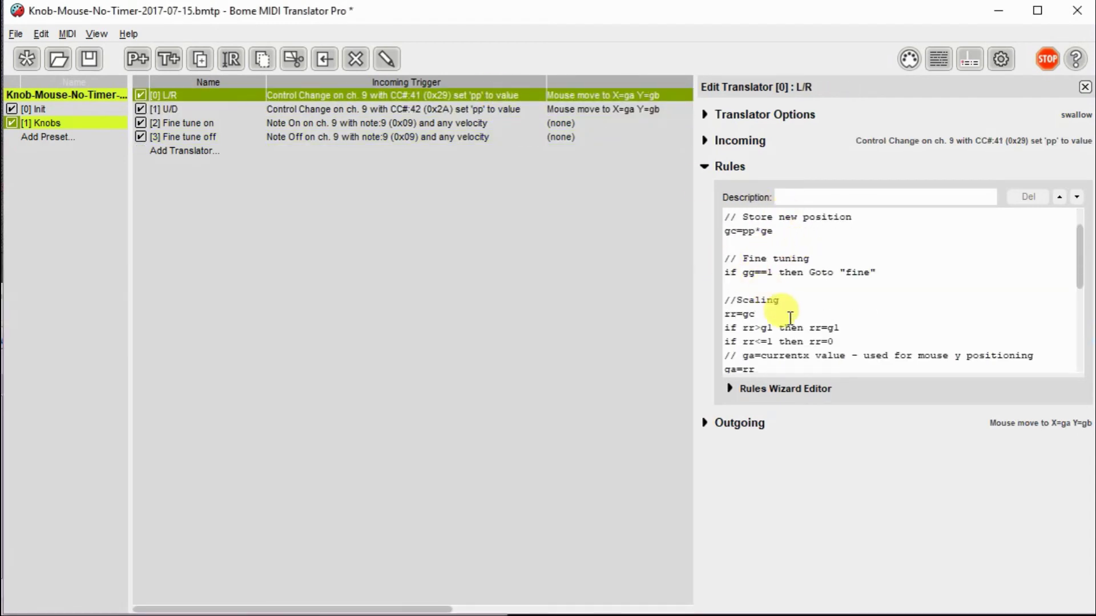
scroll(790, 317, down, 4)
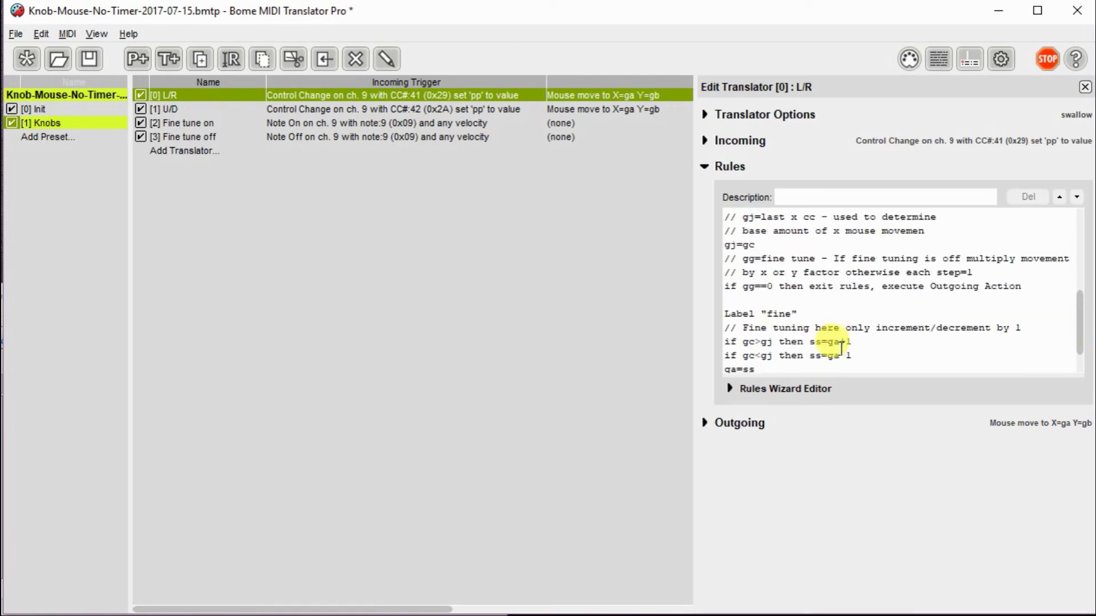
scroll(840, 348, up, 1)
scroll(841, 348, down, 2)
scroll(833, 342, up, 2)
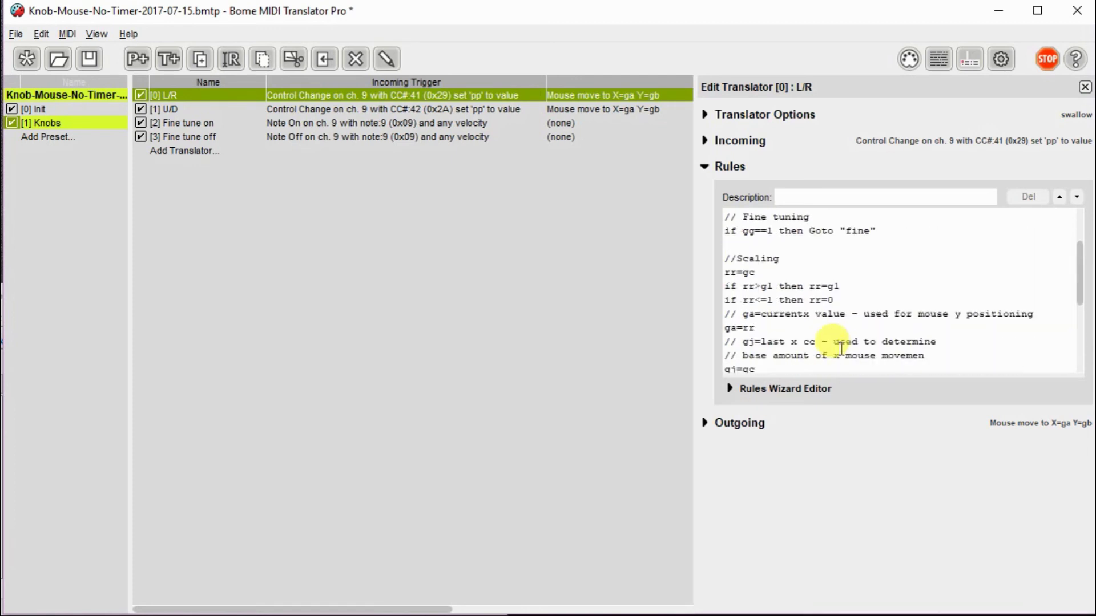
scroll(788, 271, down, 1)
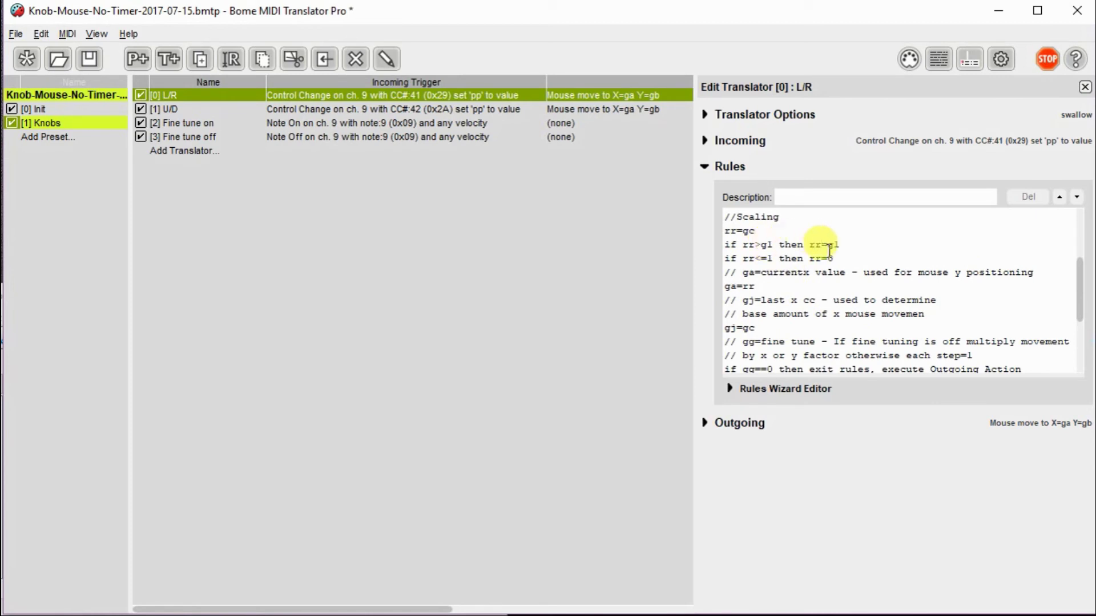
scroll(828, 257, down, 1)
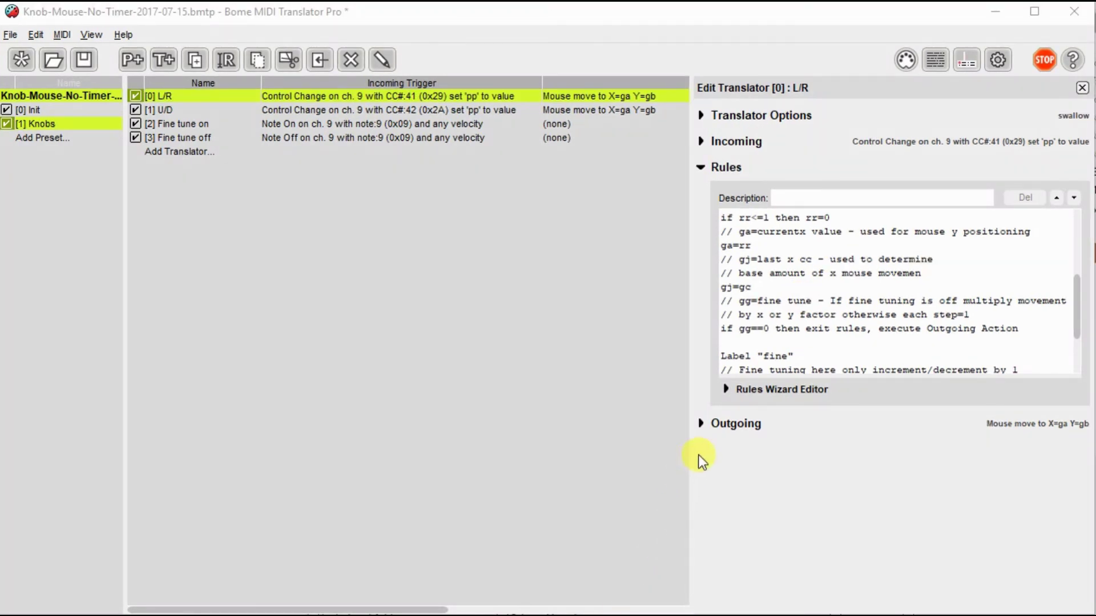
Expand the L/R Outgoing section to show Mouse Position X=ga and Y=gb pixels
click(706, 424)
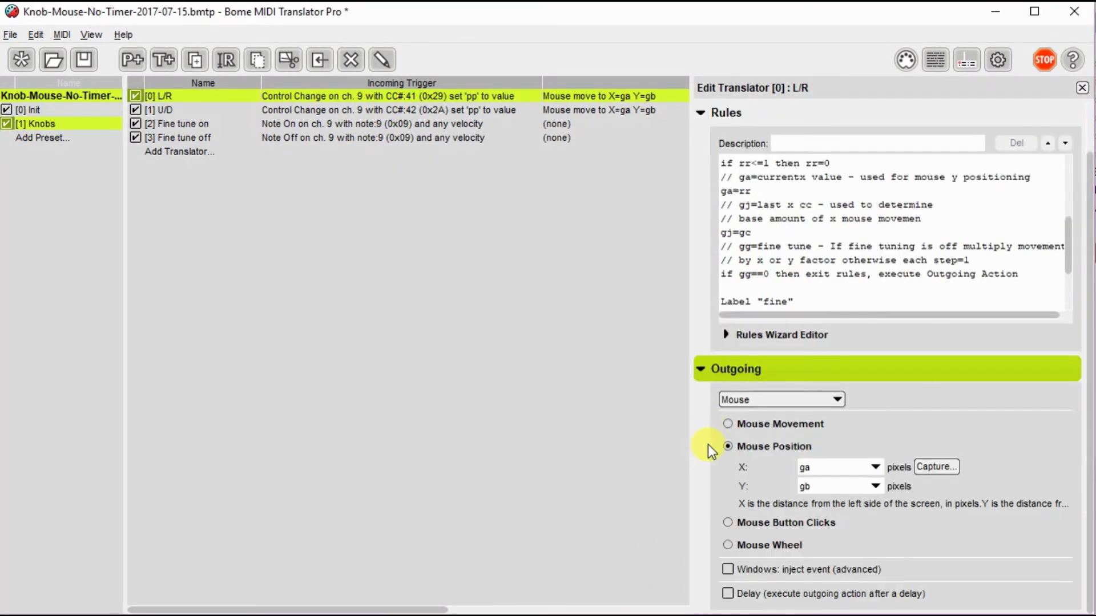